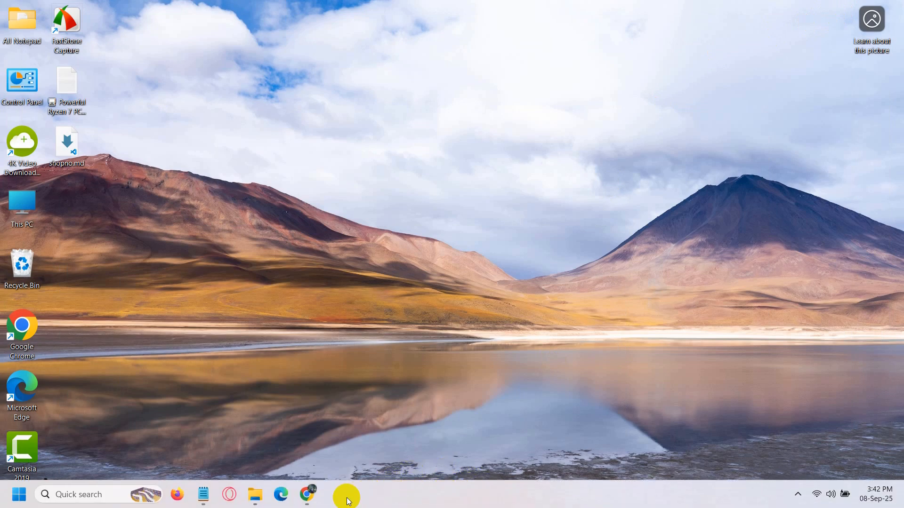
- Open a Command Prompt in the G:\toDo-Vue project folder and enlarge its text
left_click(254, 503)
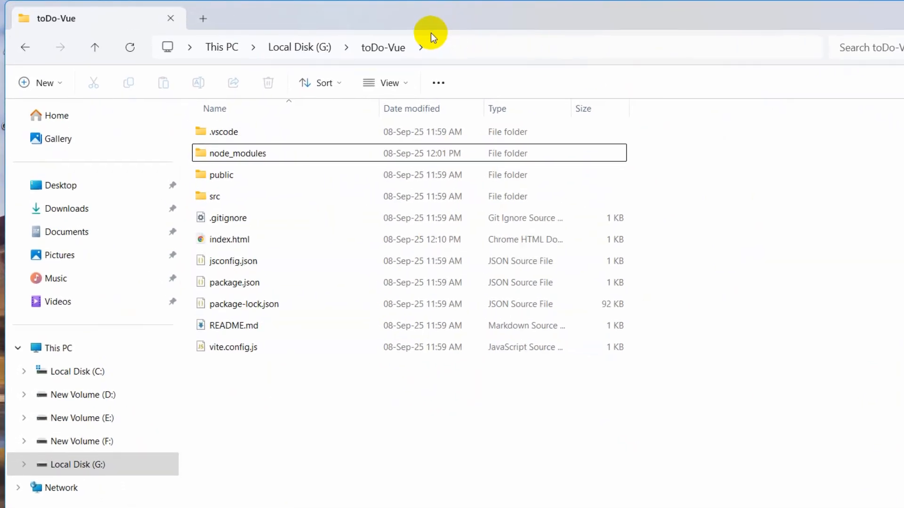
left_click(379, 38)
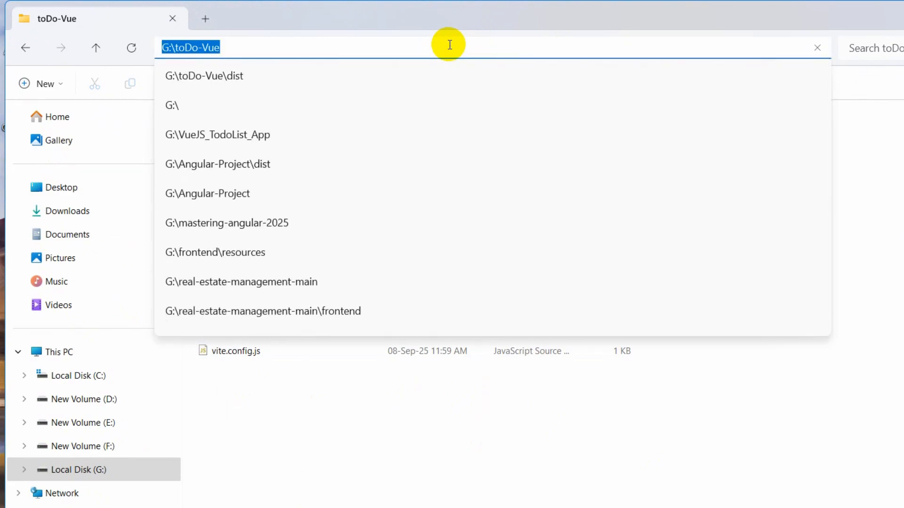
type("cmd")
key("Return")
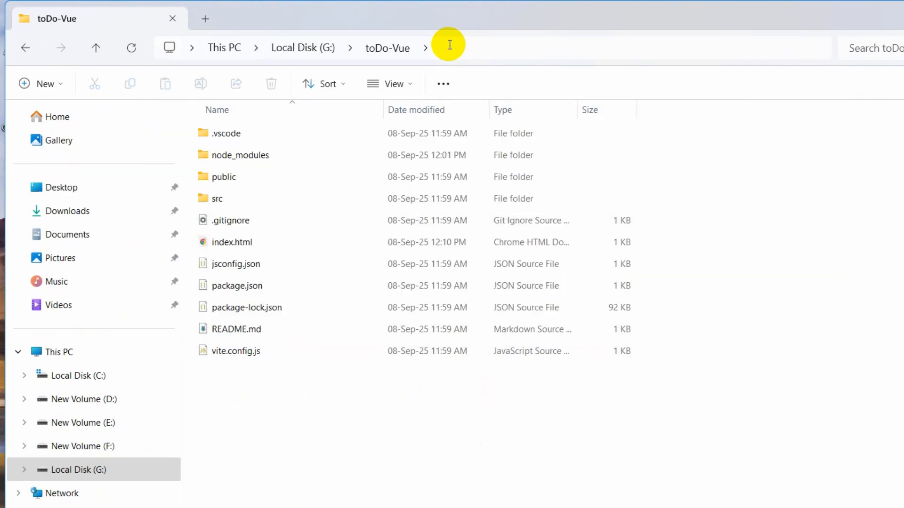
left_click_drag(515, 170, 552, 83)
scroll(475, 211, "up", 5, "ctrl")
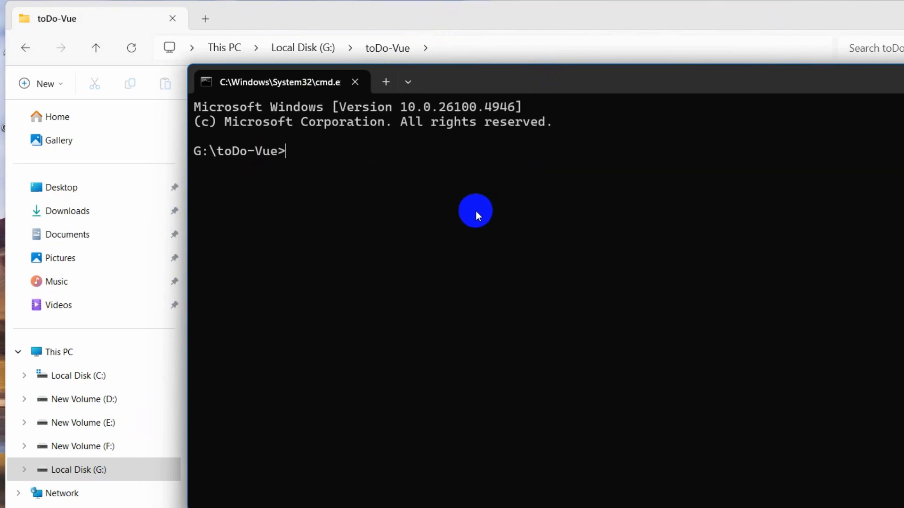
left_click_drag(467, 77, 557, 96)
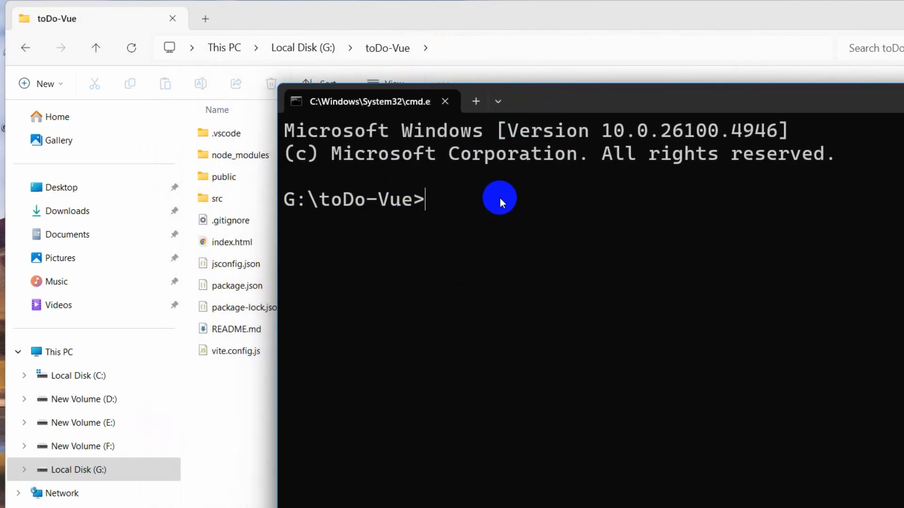
- Build the Vue project for production with npm run build, and close the Command Prompt
type("npm r")
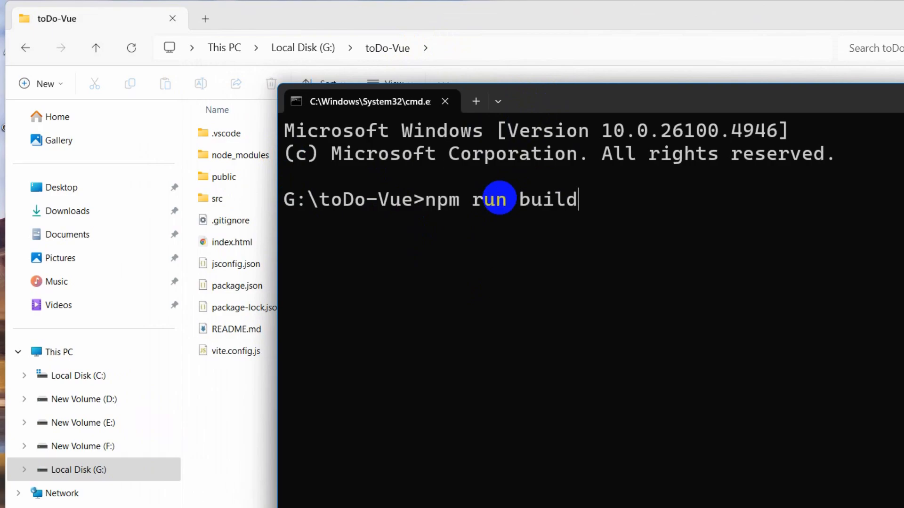
type("un build")
key("Return")
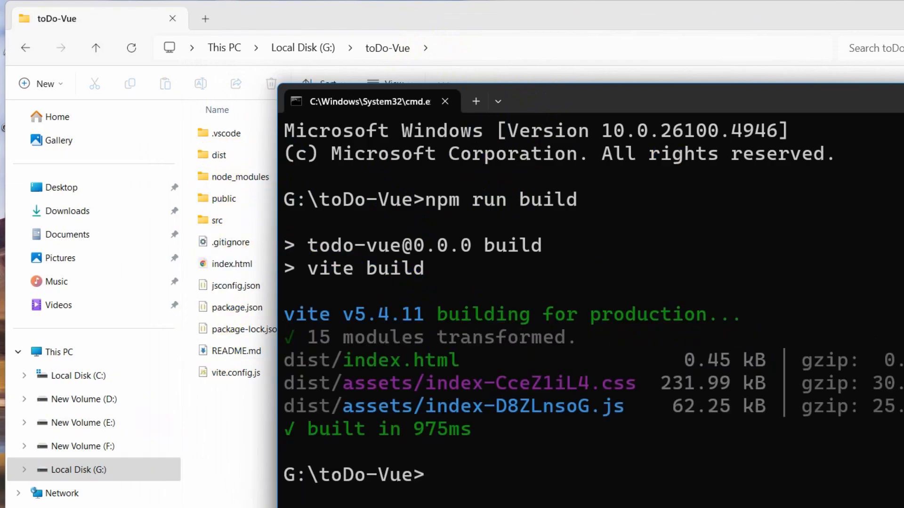
left_click(882, 104)
left_click_drag(882, 103, 834, 99)
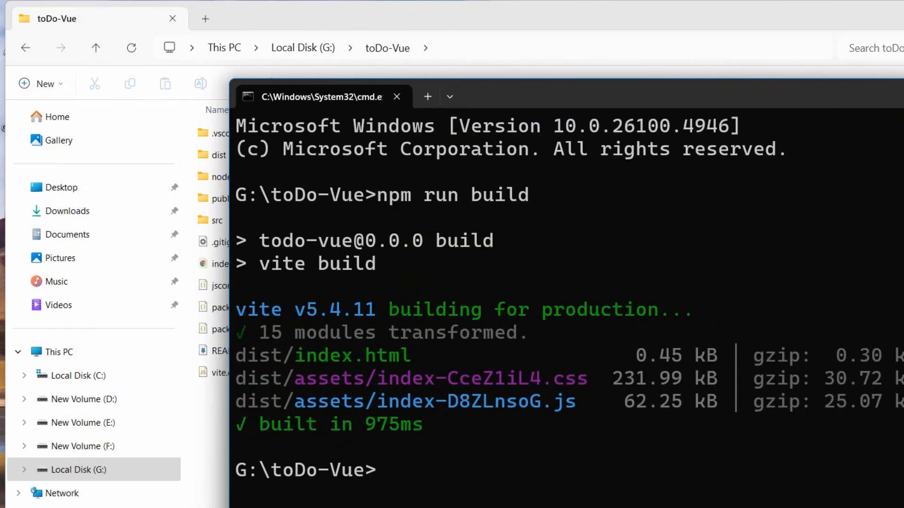
left_click(903, 97)
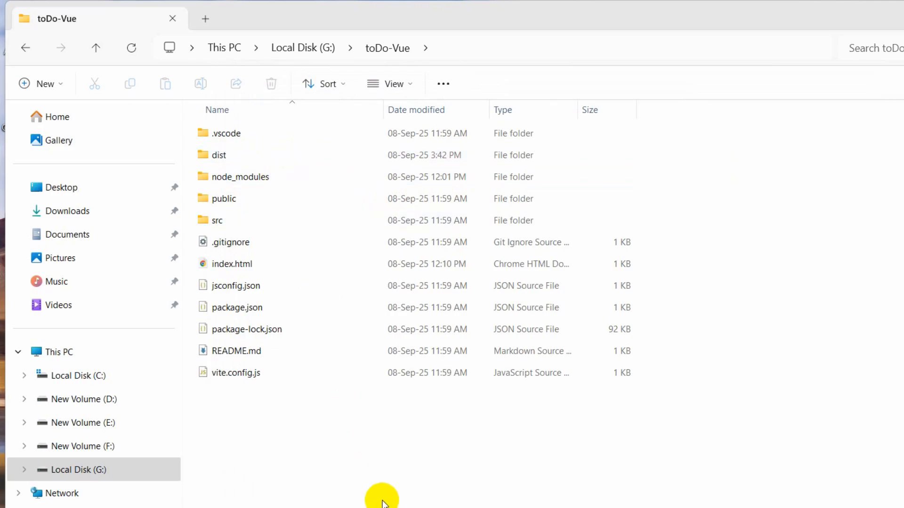
- Switch to Chrome, search for "netify" in a new tab and open the official Netlify website
left_click(384, 506)
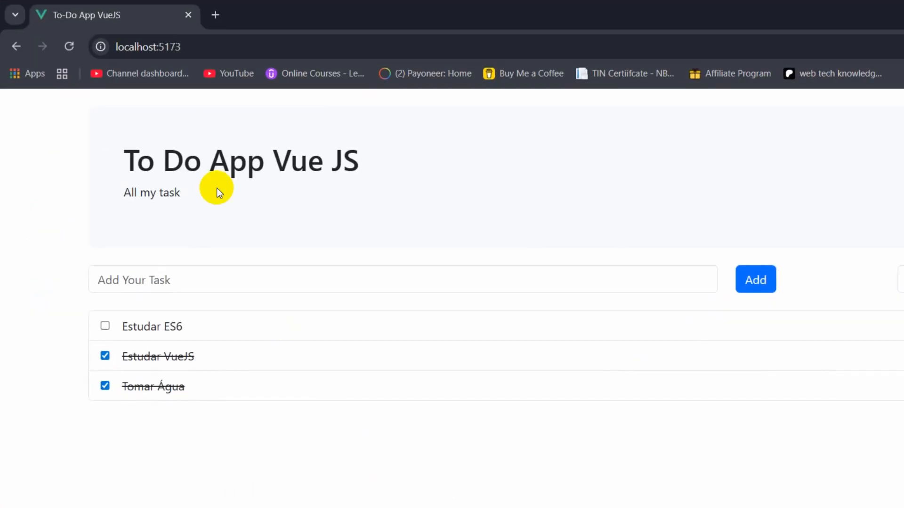
left_click(215, 16)
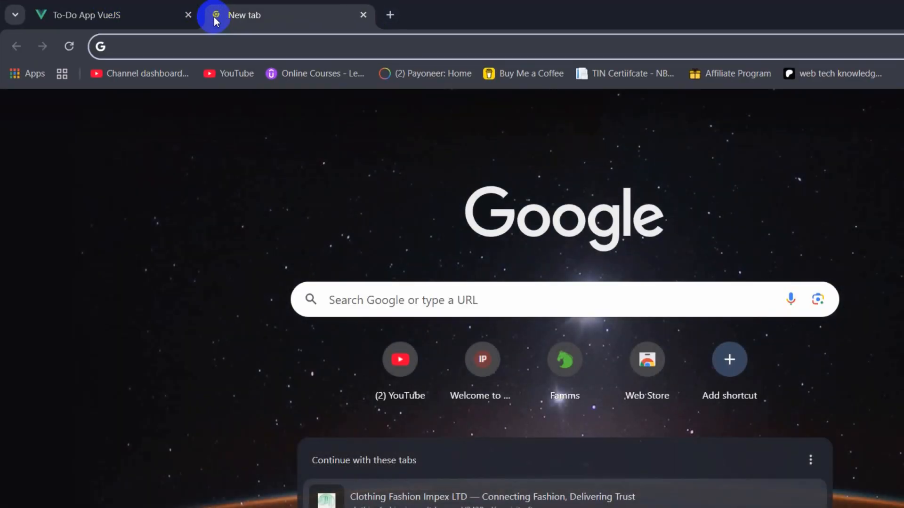
type("netify")
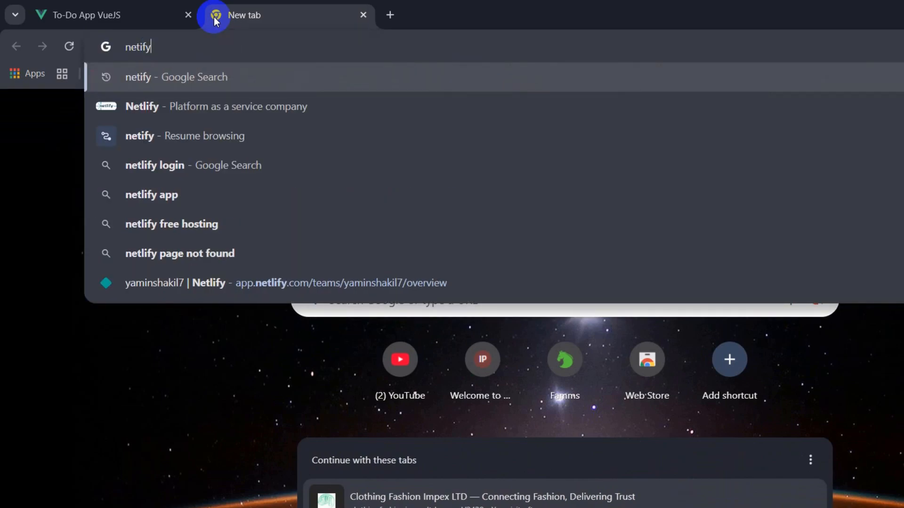
key("Return")
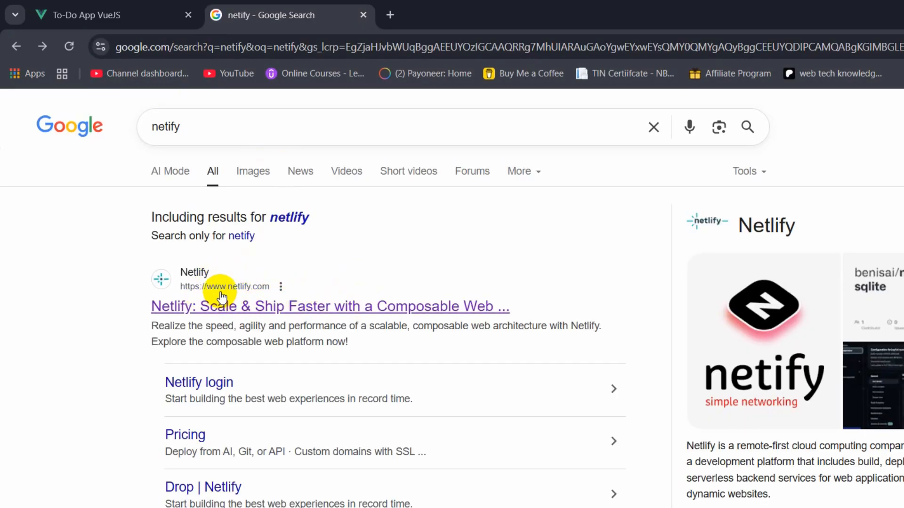
left_click(284, 307)
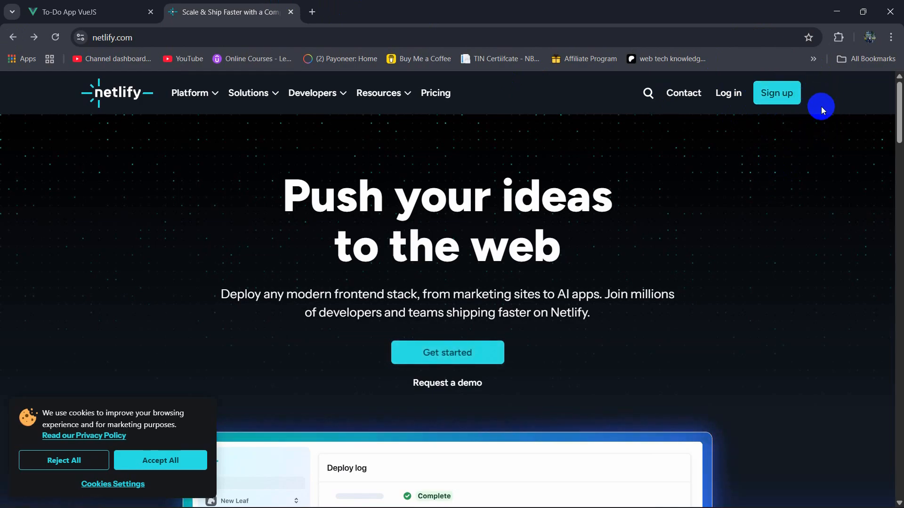
- Log in to Netlify with the email option, entering the account's e-mail address and password
left_click(731, 94)
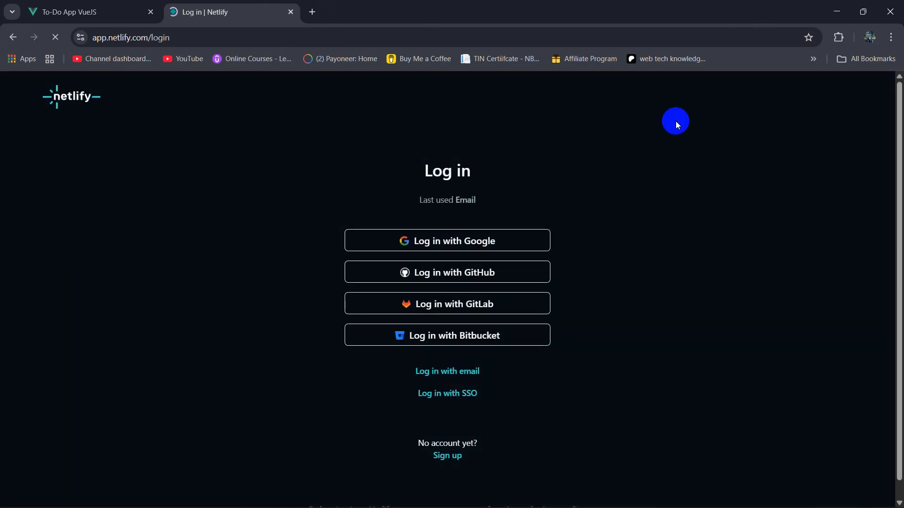
scroll(426, 352, "down", 1)
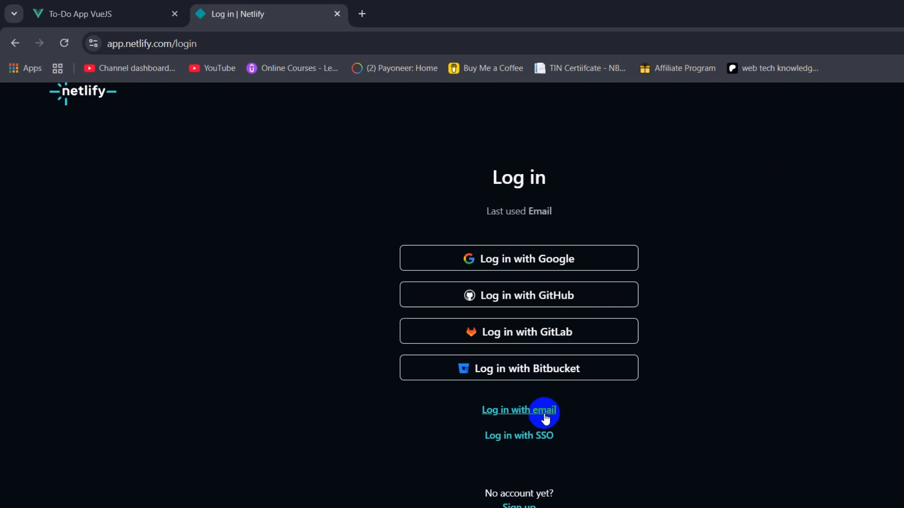
left_click(544, 417)
left_click(456, 253)
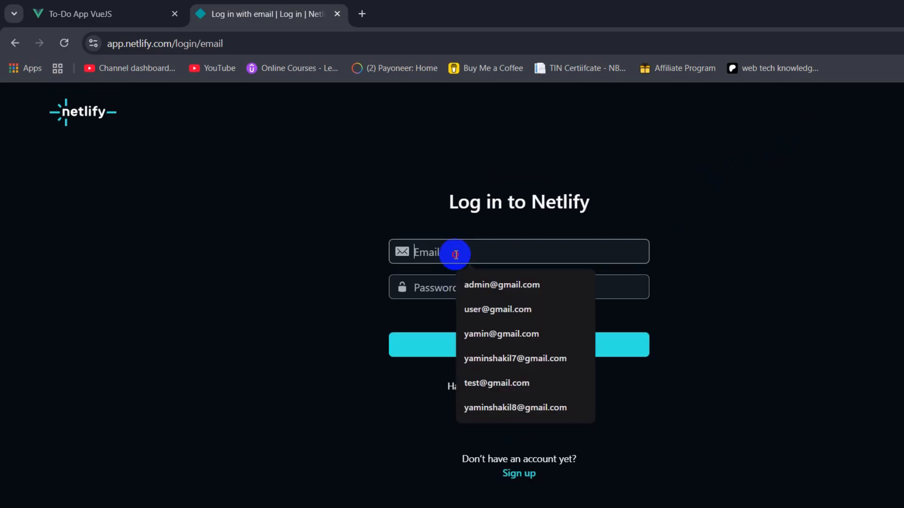
left_click(480, 358)
left_click(506, 292)
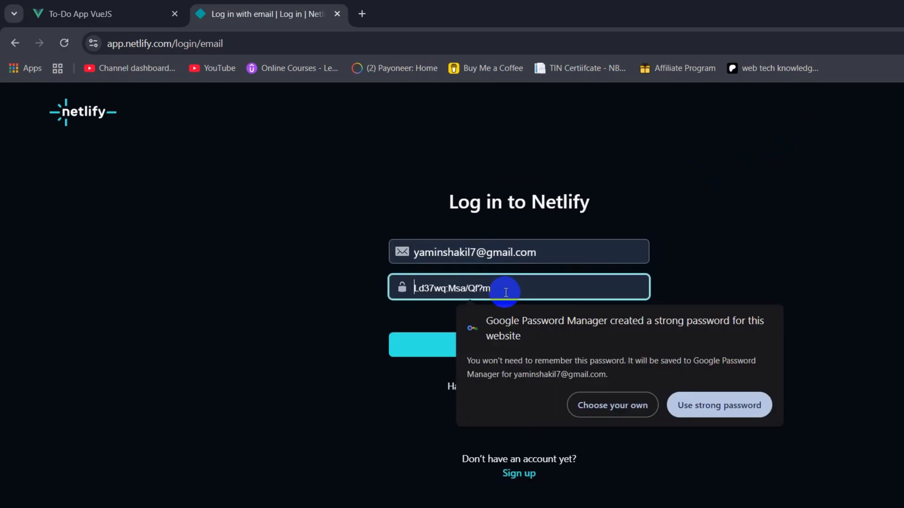
type("a")
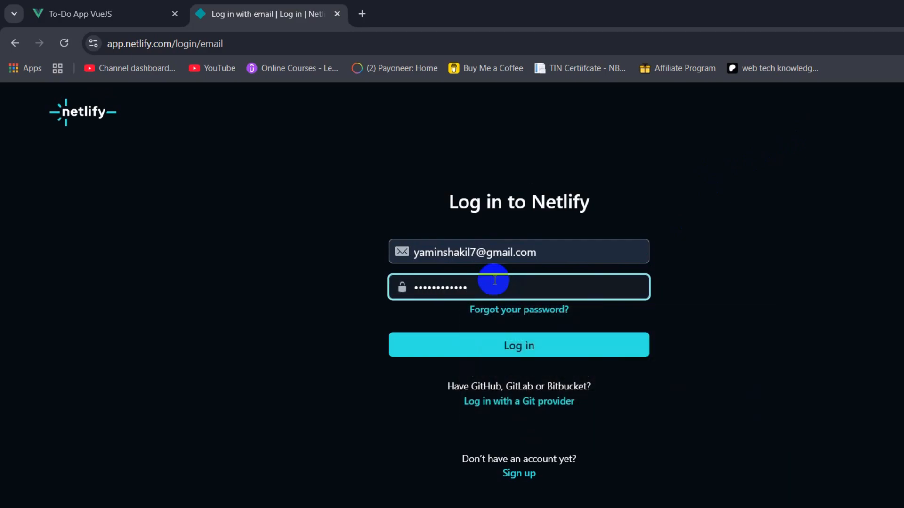
left_click(564, 354)
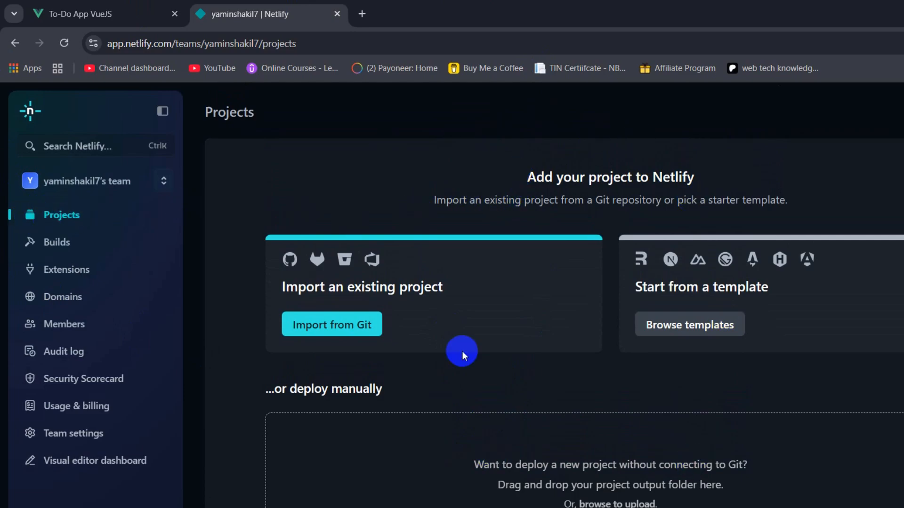
- Deploy the site manually by uploading the dist folder from G:\toDo-Vue as a new project
scroll(471, 259, "down", 3)
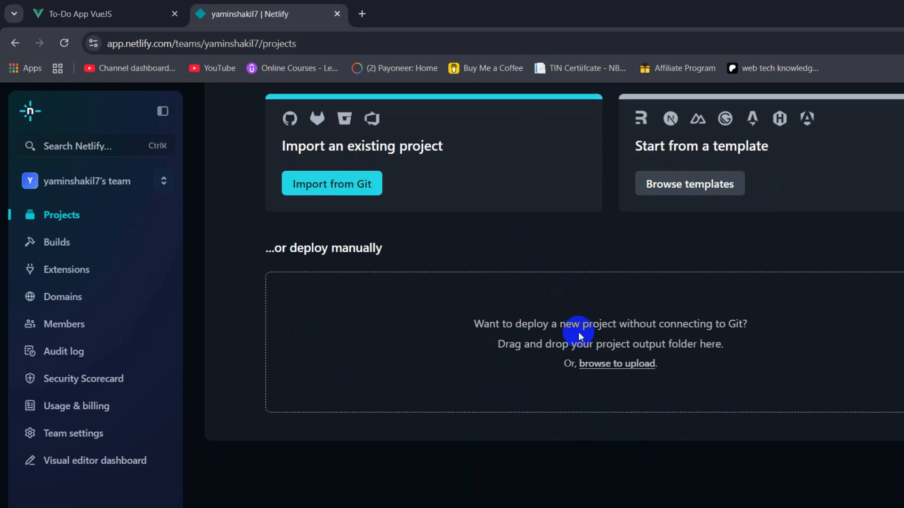
left_click_drag(475, 323, 747, 324)
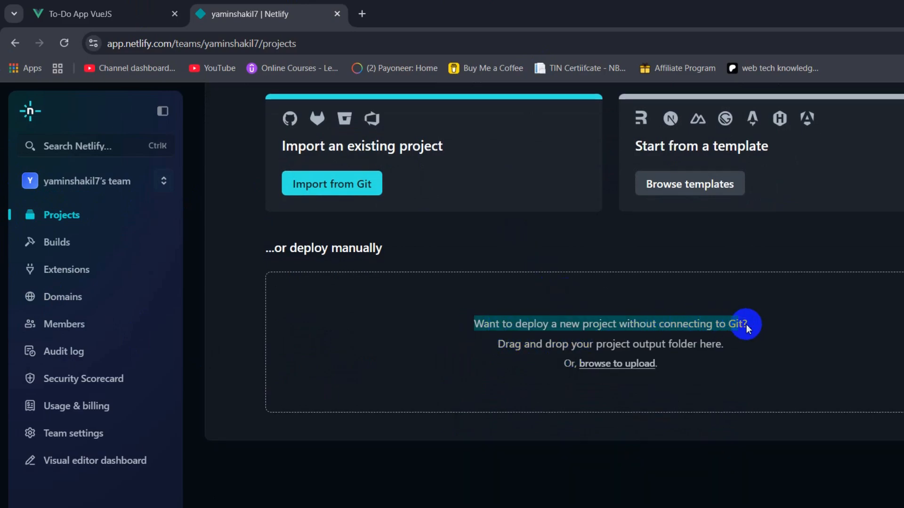
left_click(763, 325)
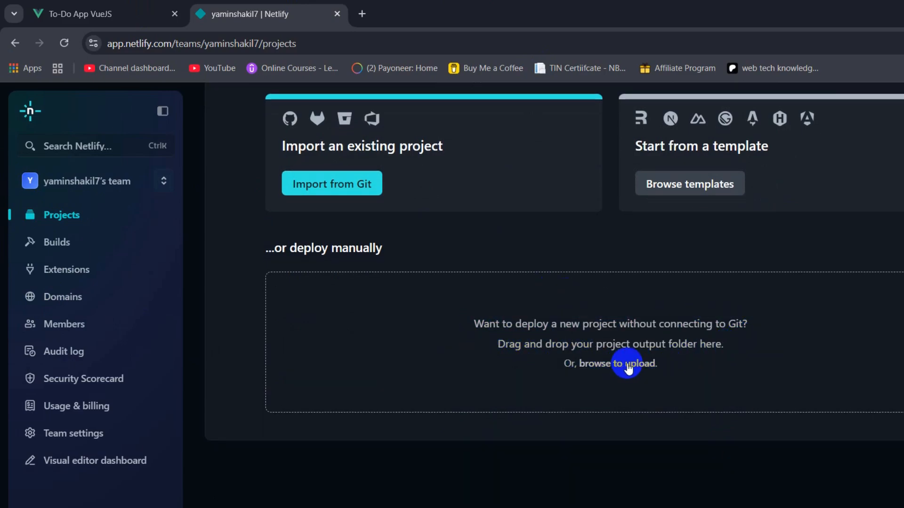
left_click(632, 364)
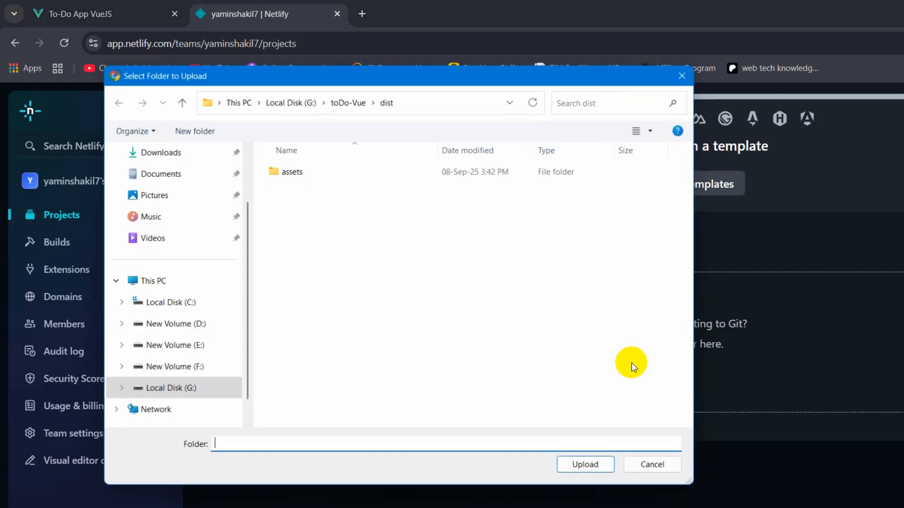
left_click(173, 391)
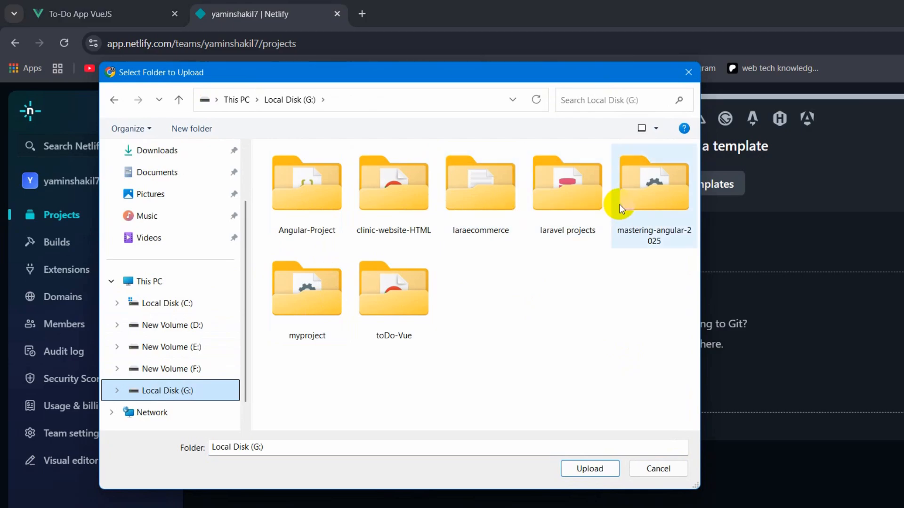
double_click(400, 302)
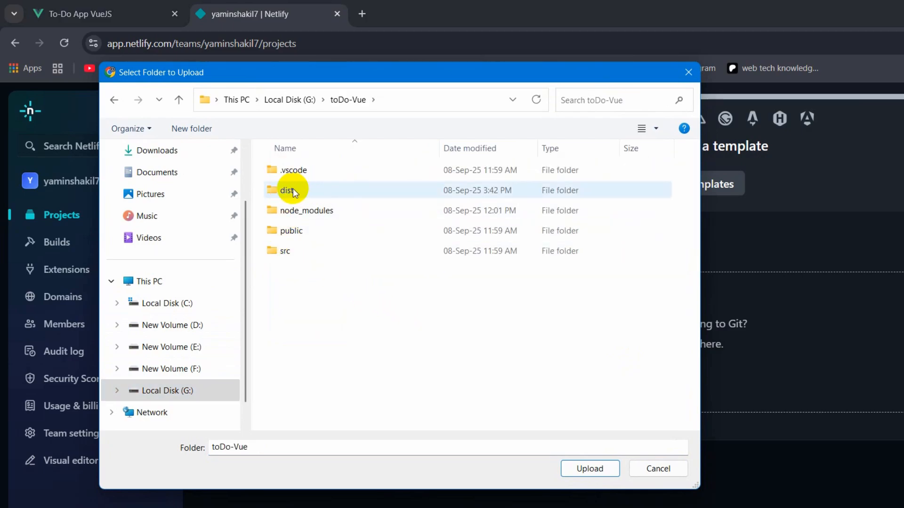
left_click(314, 190)
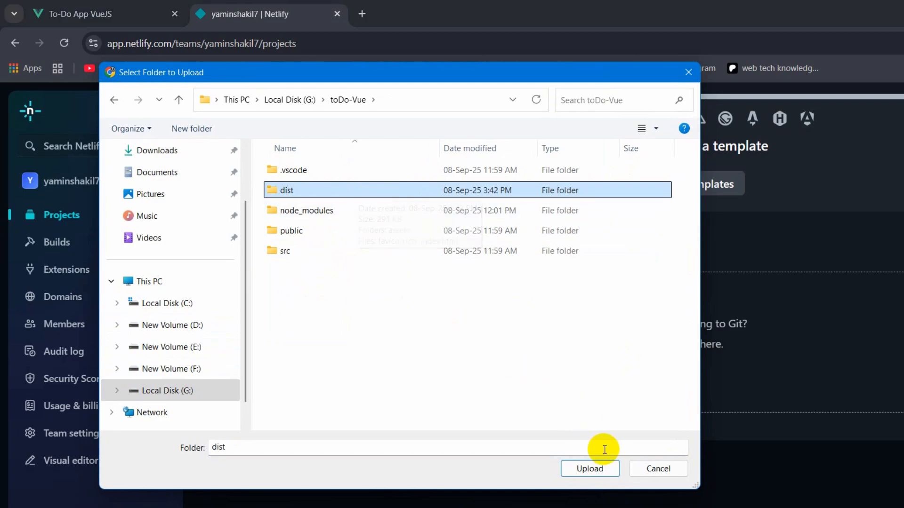
left_click(600, 468)
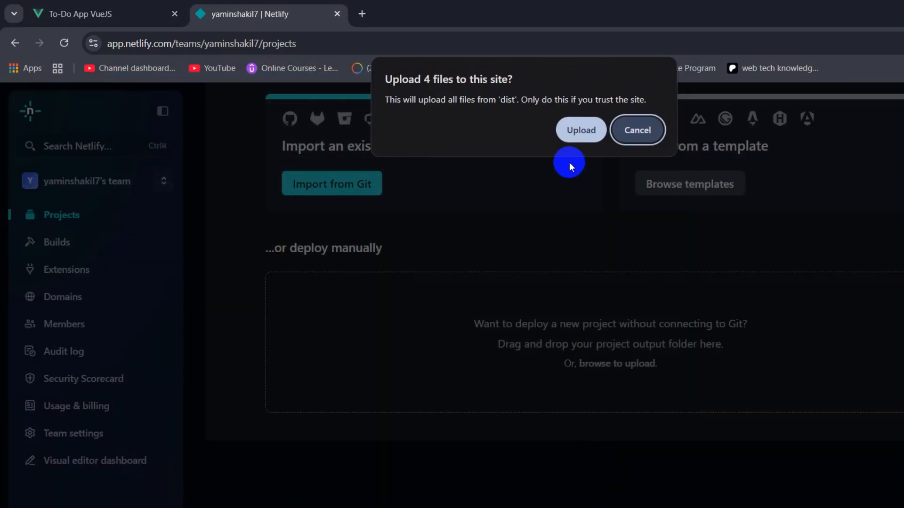
left_click(567, 131)
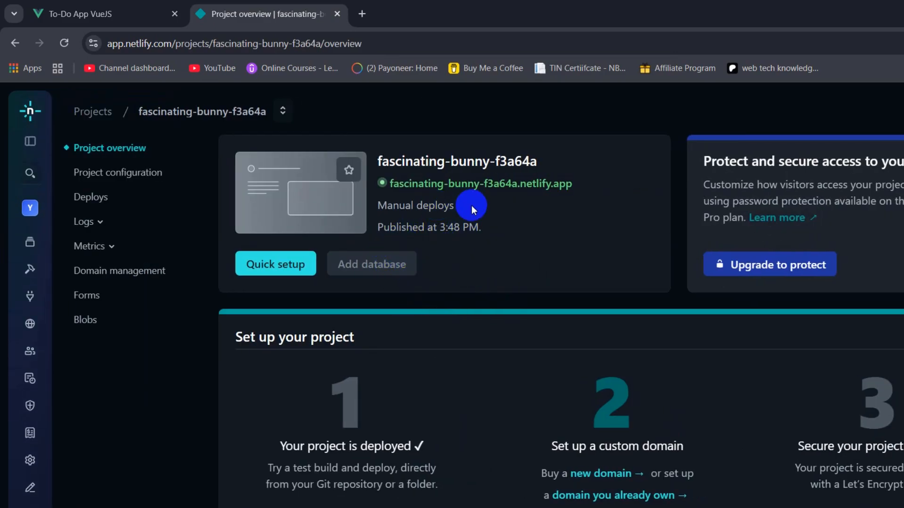
- Try to rename the deployed project as todo-app-vue-js through the quick setup
left_click(292, 263)
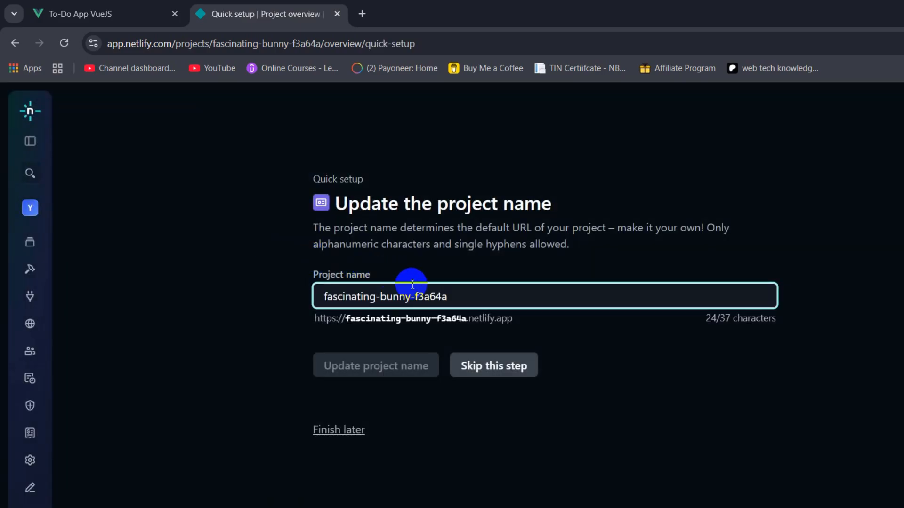
left_click_drag(468, 296, 307, 288)
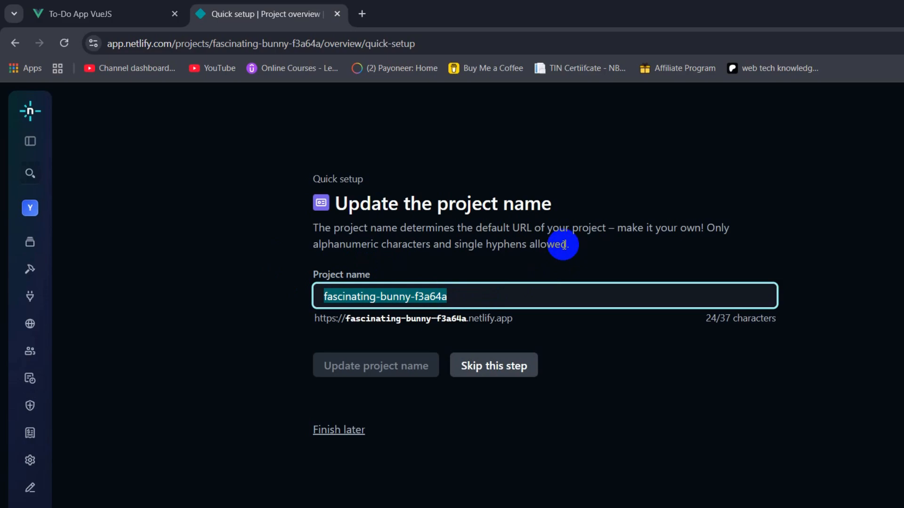
type("tod")
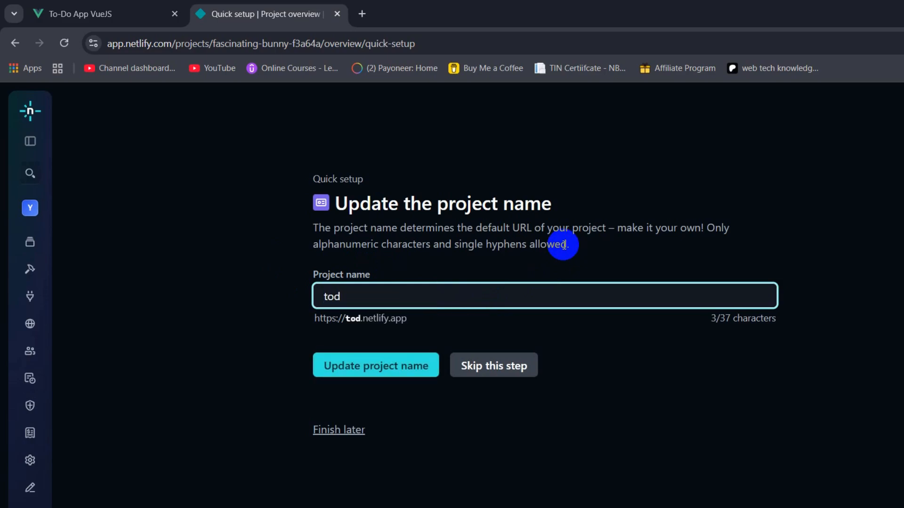
type("o-app-vue-js")
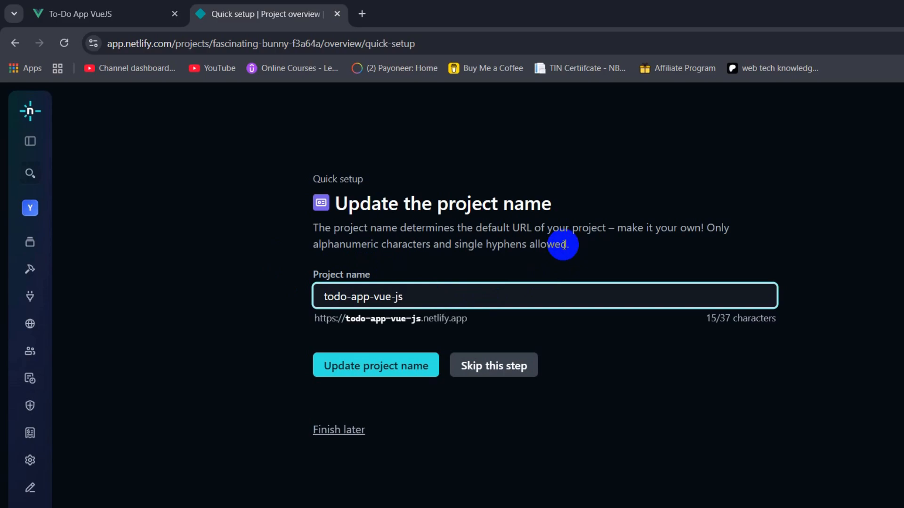
left_click(389, 372)
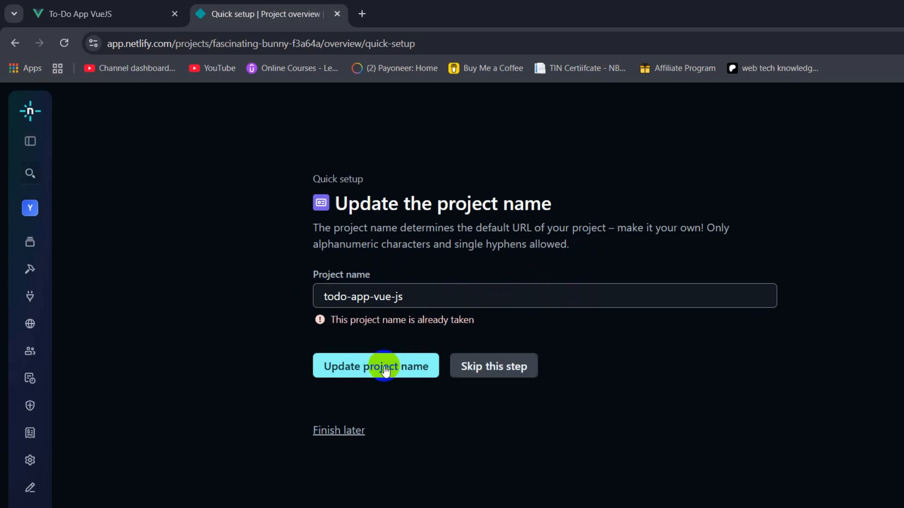
- Set the project name to todo-app-vue-js0047 and leave the remaining quick setup for later
left_click(412, 300)
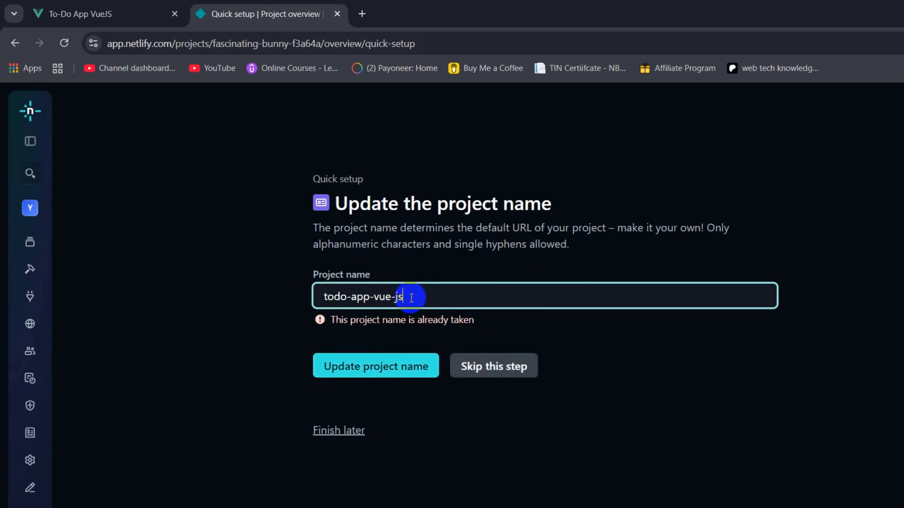
type("0047")
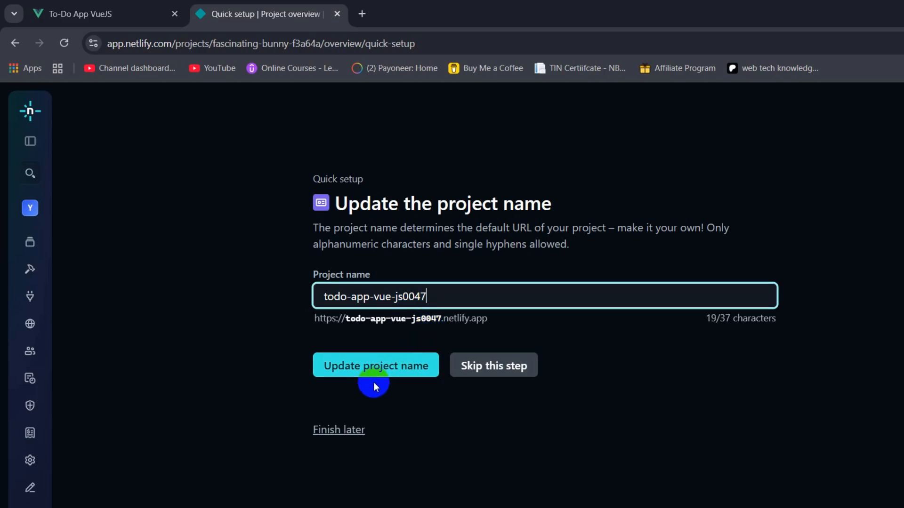
left_click(382, 370)
left_click(385, 368)
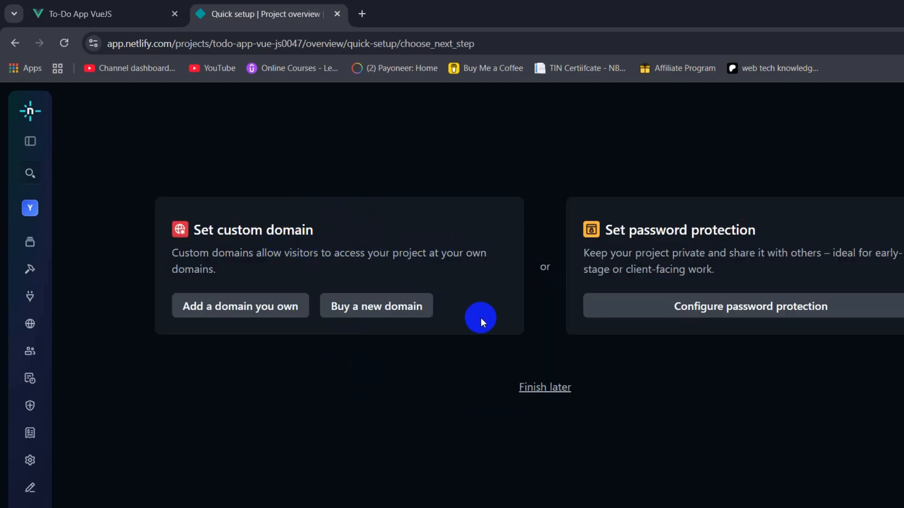
left_click(551, 390)
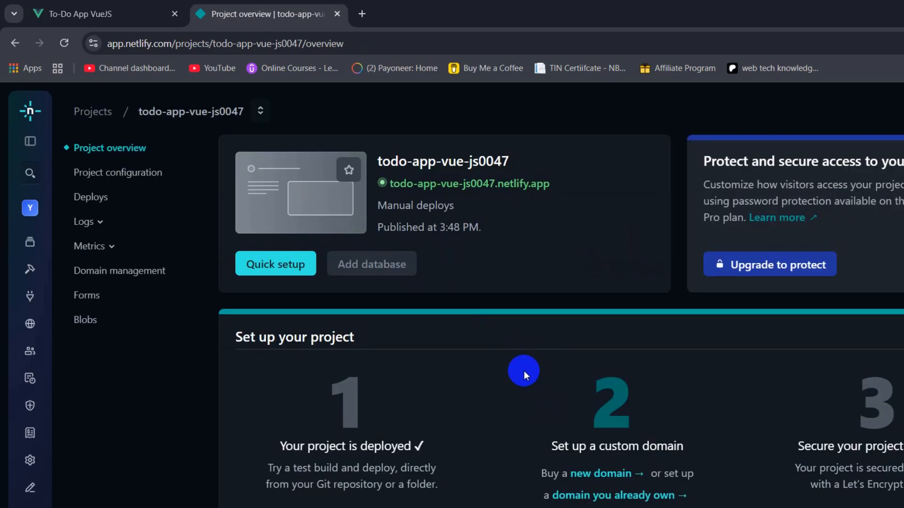
- Open the live site at todo-app-vue-js0047.netlify.app and add a test task named "hello" to the to-do list
left_click(512, 184)
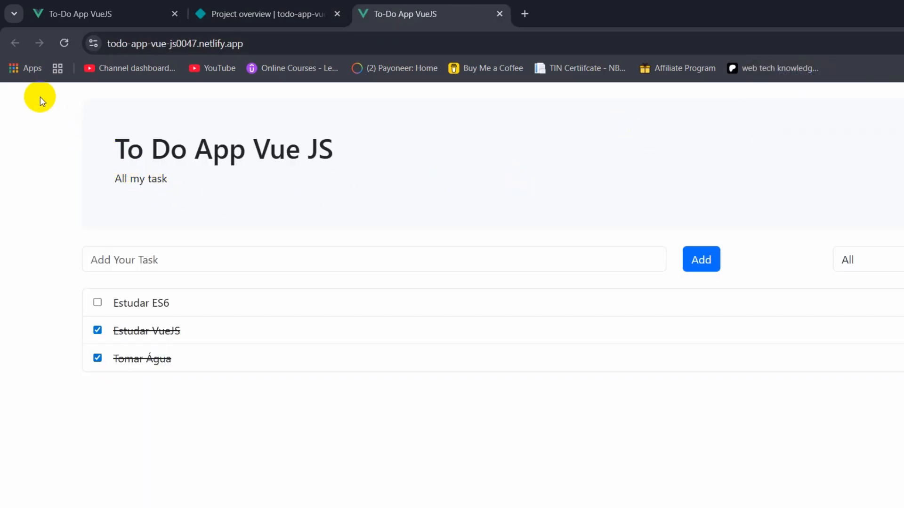
left_click(231, 45)
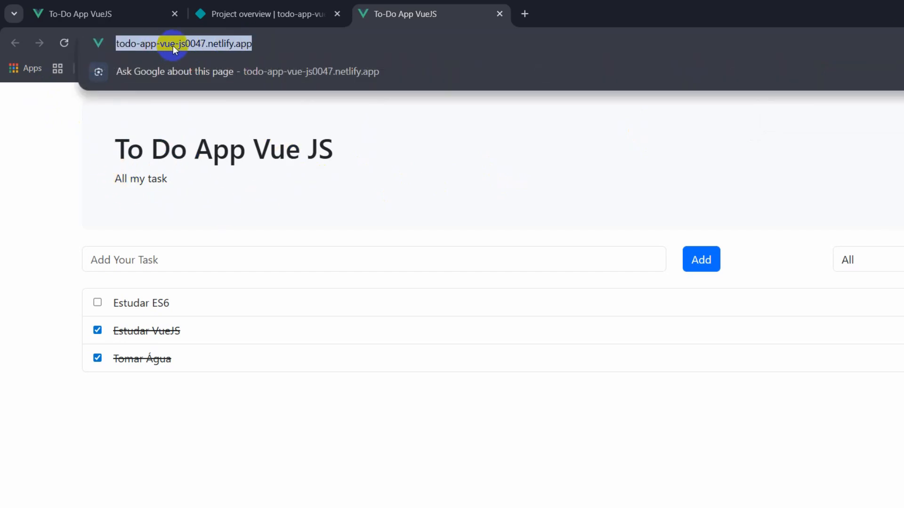
left_click(373, 146)
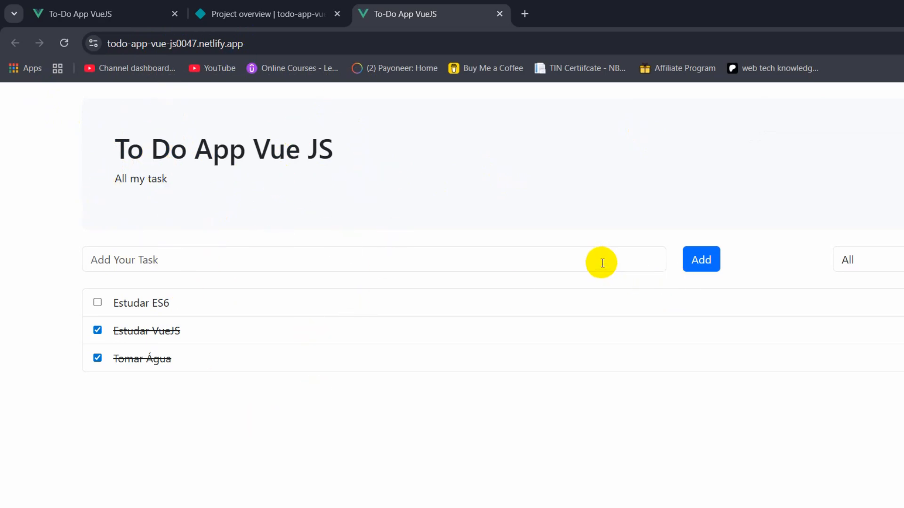
left_click(601, 262)
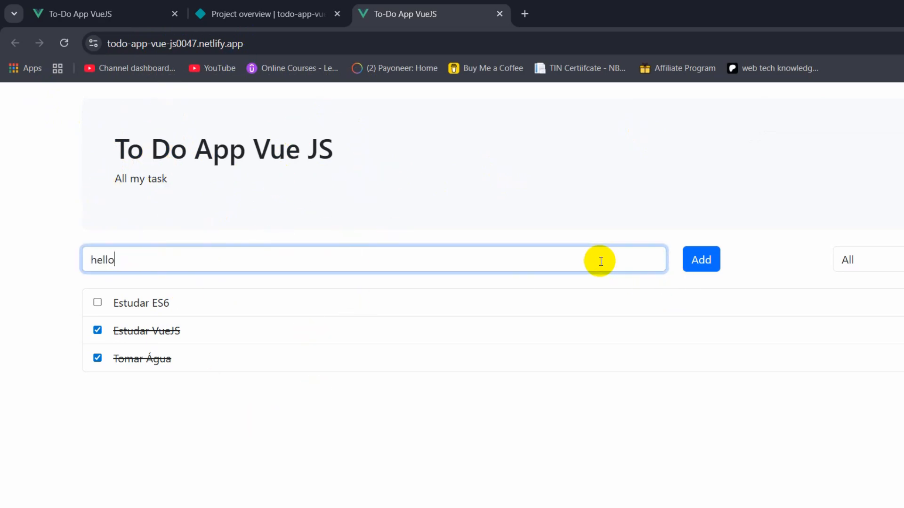
left_click(701, 271)
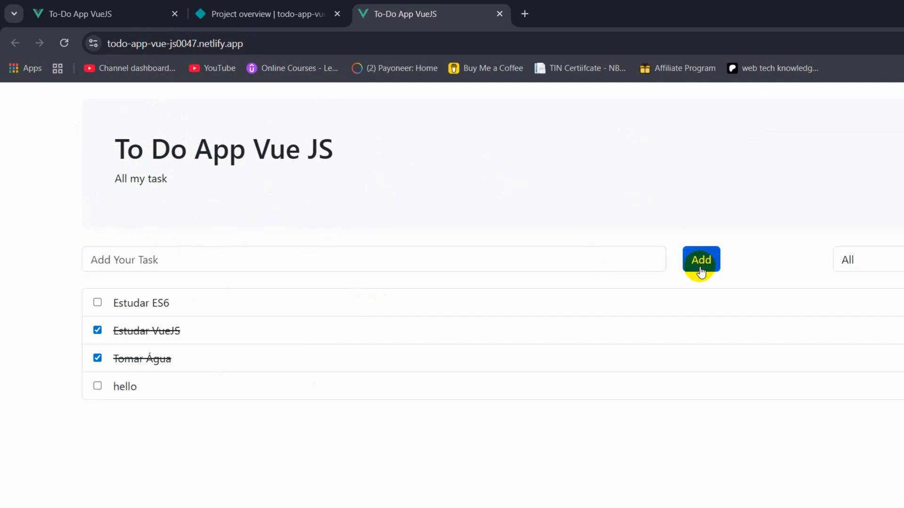